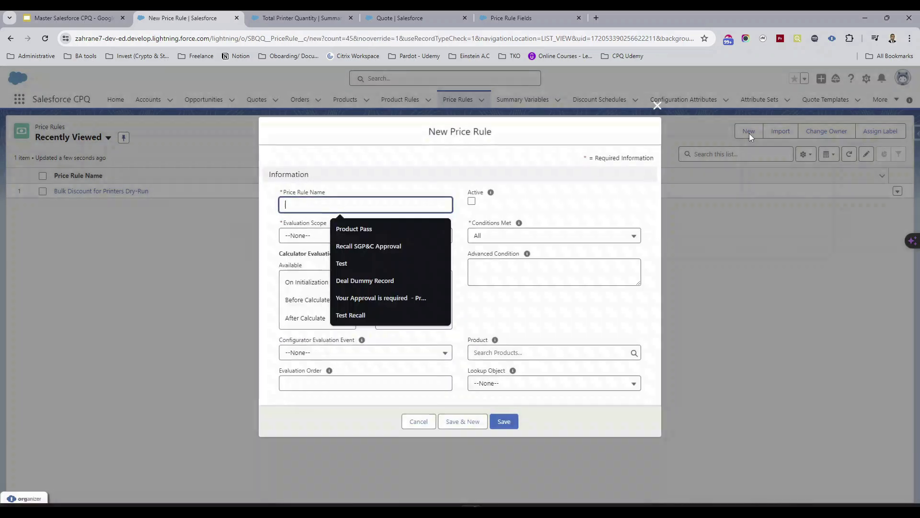
# Review the price rule field descriptions in the Salesforce Help article, returning to the new price rule form
pyautogui.click(533, 196)
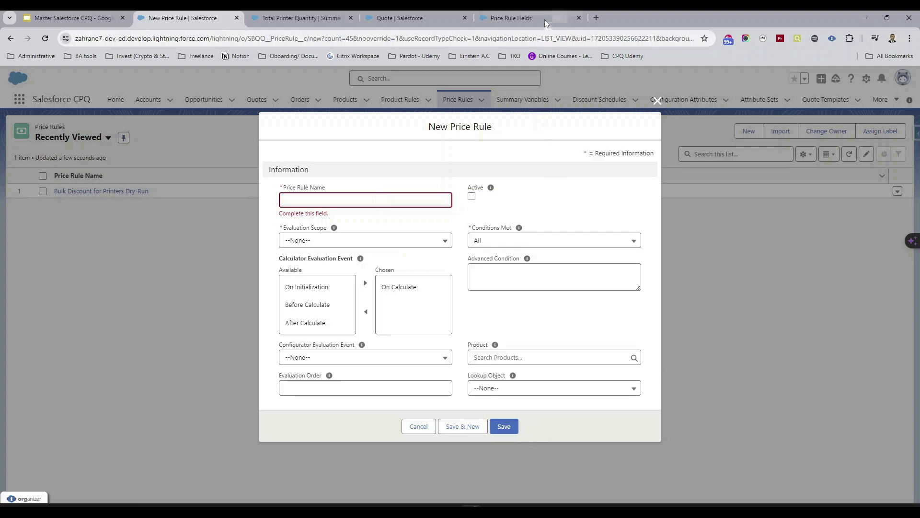
pyautogui.click(527, 18)
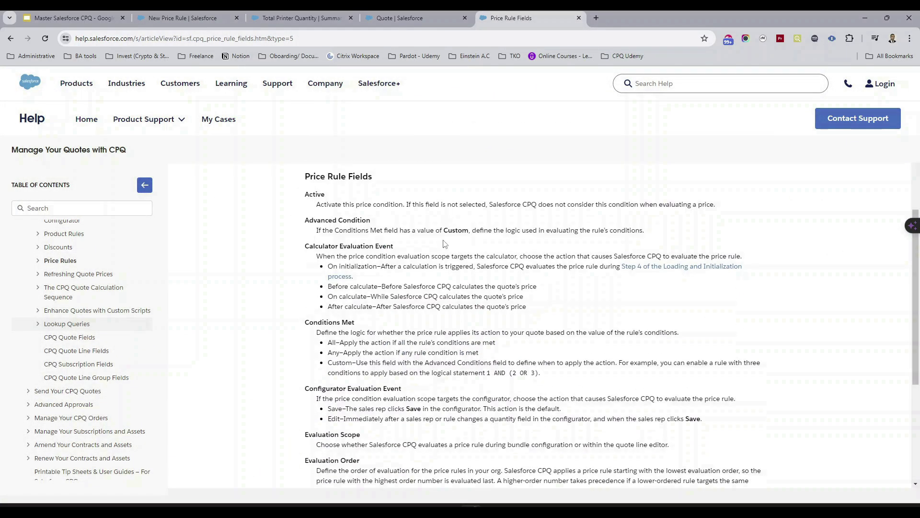
pyautogui.scroll(2, 446, 242)
pyautogui.click(202, 15)
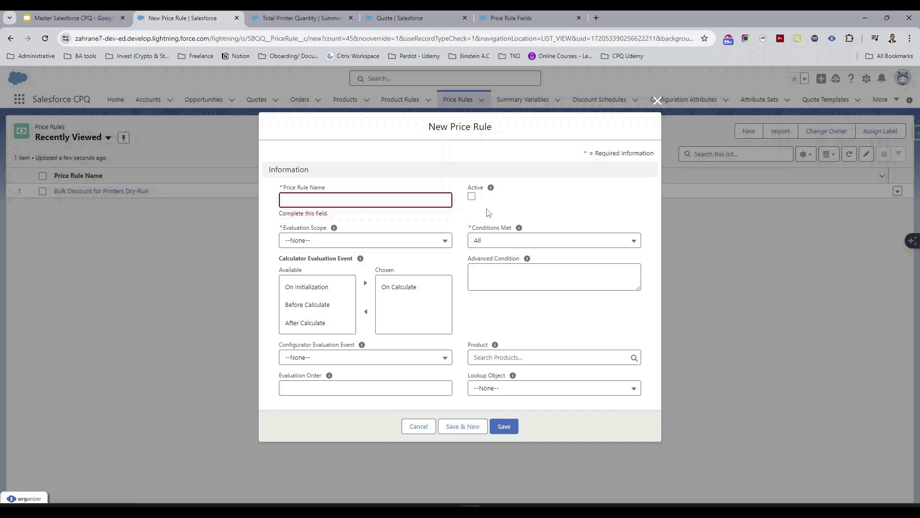
# Check the evaluation scope options against the quote's line editor, and set the new price rule's Evaluation Scope to Calculator
pyautogui.click(442, 245)
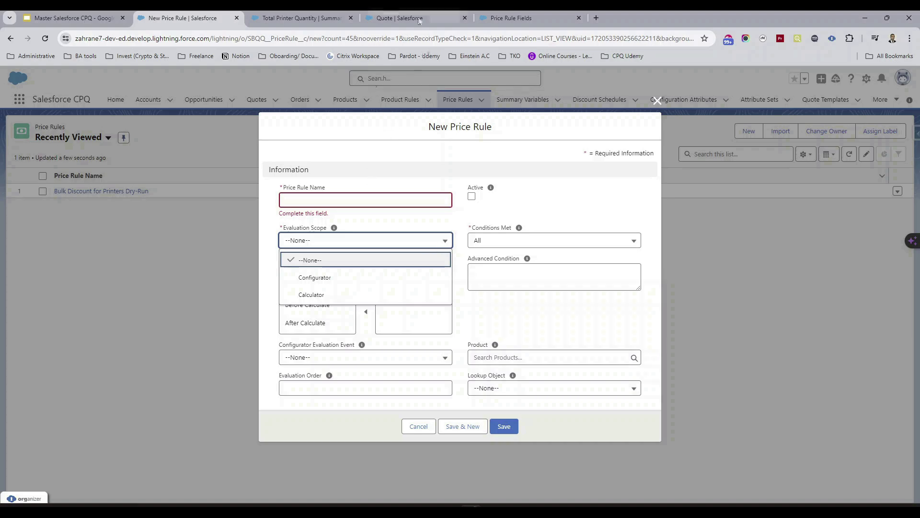
pyautogui.click(400, 17)
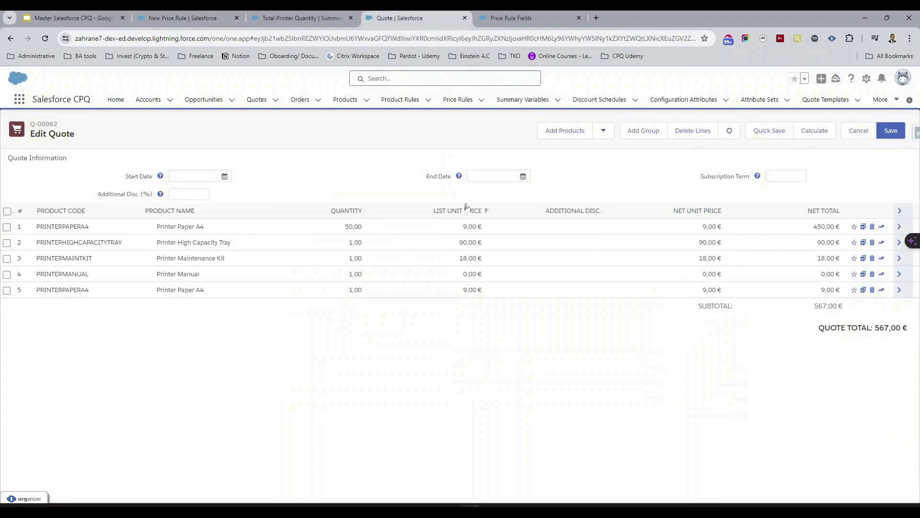
pyautogui.click(204, 20)
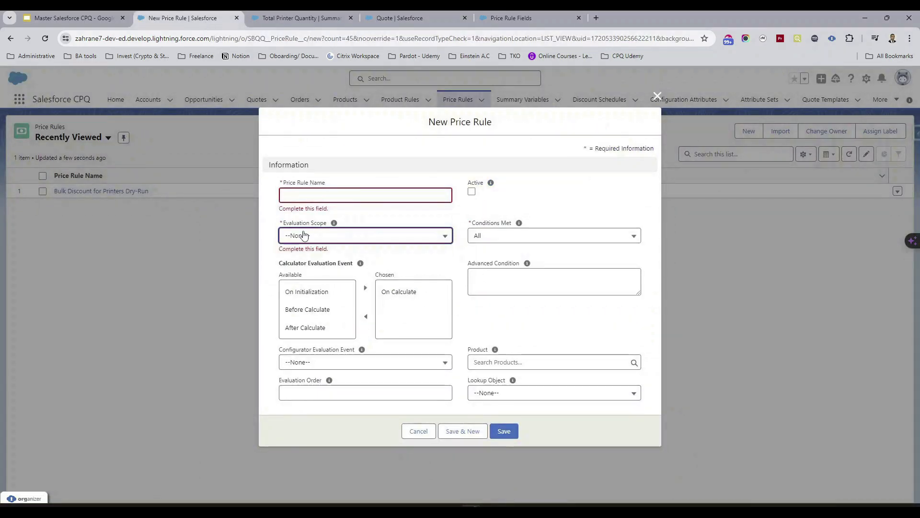
pyautogui.click(348, 237)
pyautogui.click(342, 290)
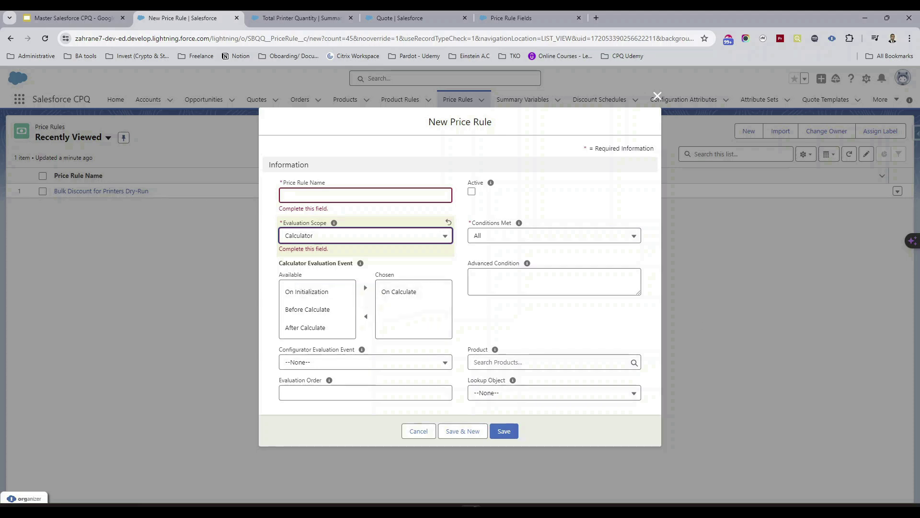
# Set the Evaluation Scope to Configurator and view the available Configurator Evaluation Event options
pyautogui.click(418, 238)
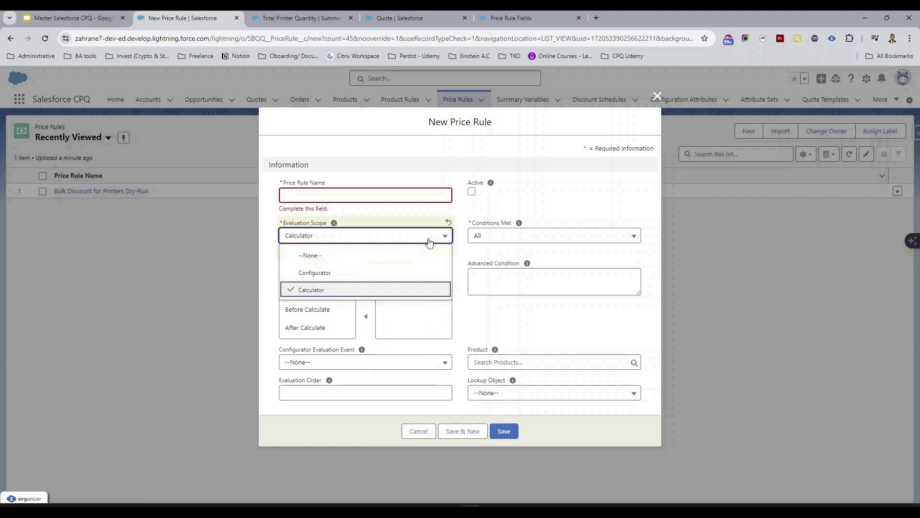
pyautogui.click(368, 277)
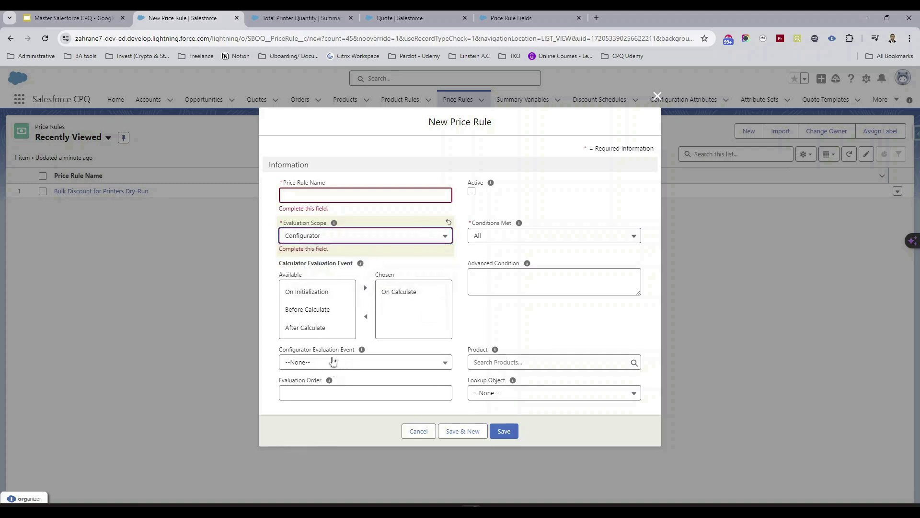
pyautogui.click(366, 361)
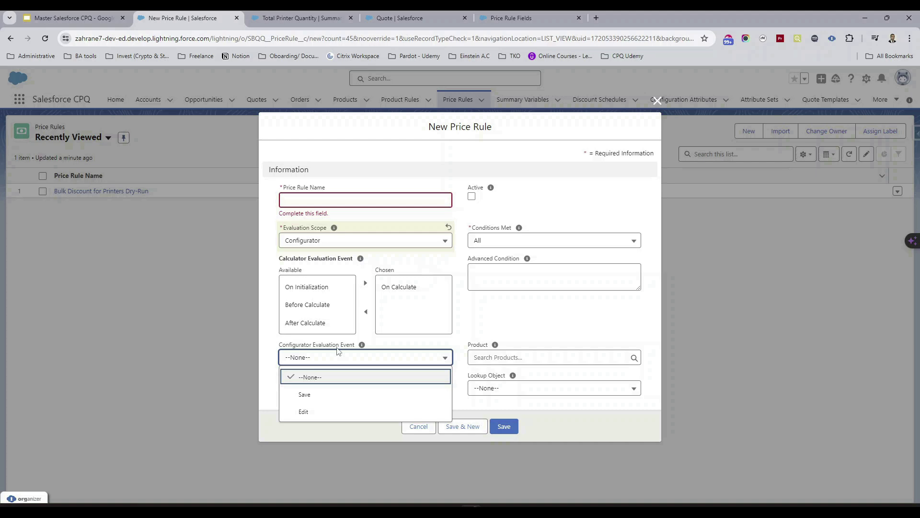
pyautogui.click(347, 360)
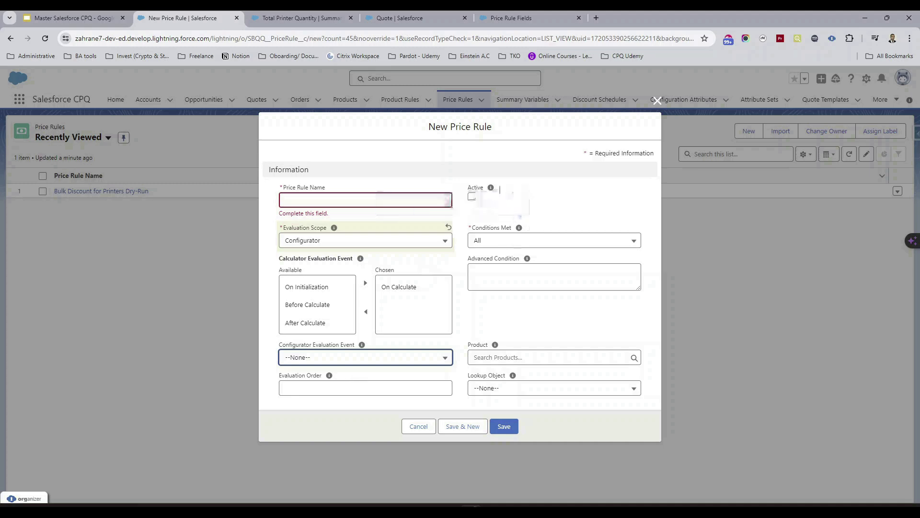
# Set Conditions Met to Custom and look over the Advanced Condition and Product fields
pyautogui.click(541, 241)
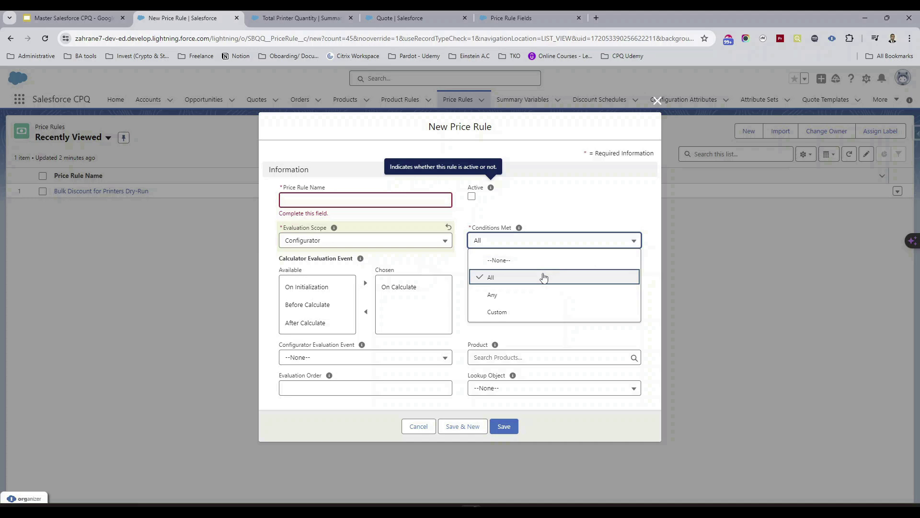
pyautogui.click(541, 312)
pyautogui.click(530, 273)
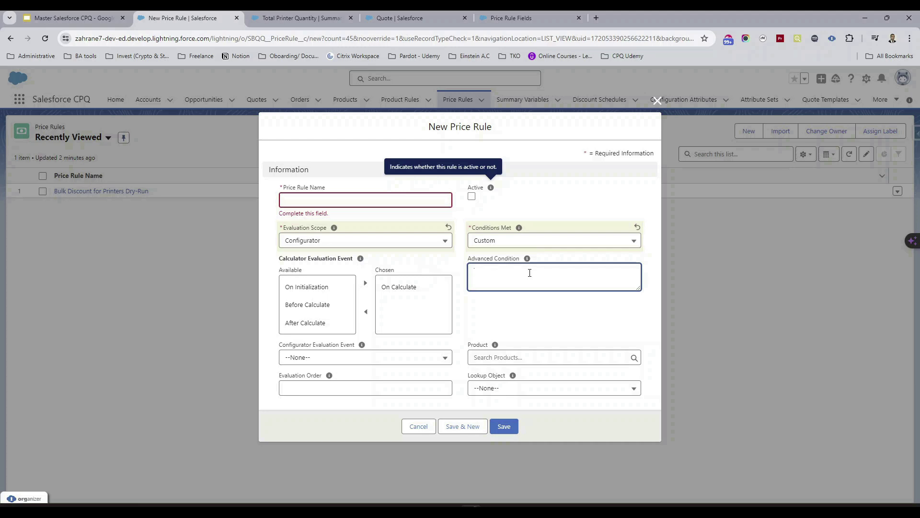
pyautogui.click(537, 356)
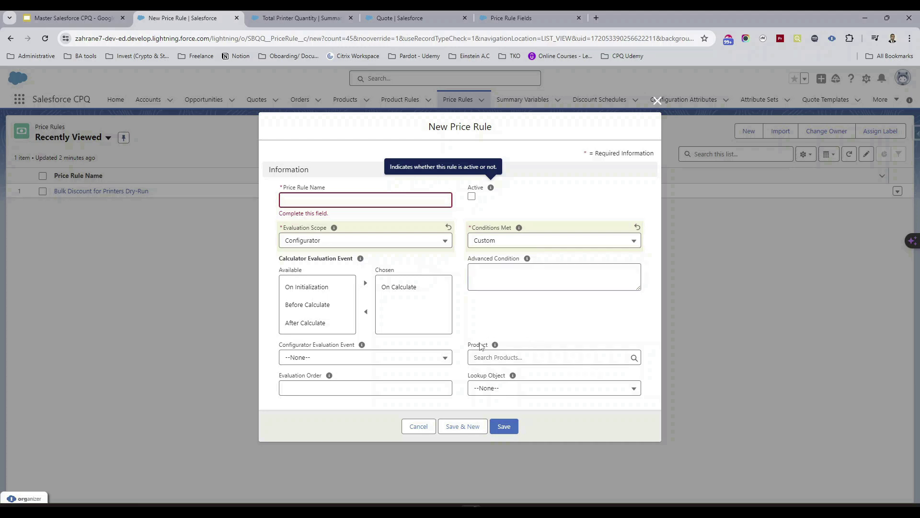
pyautogui.click(483, 347)
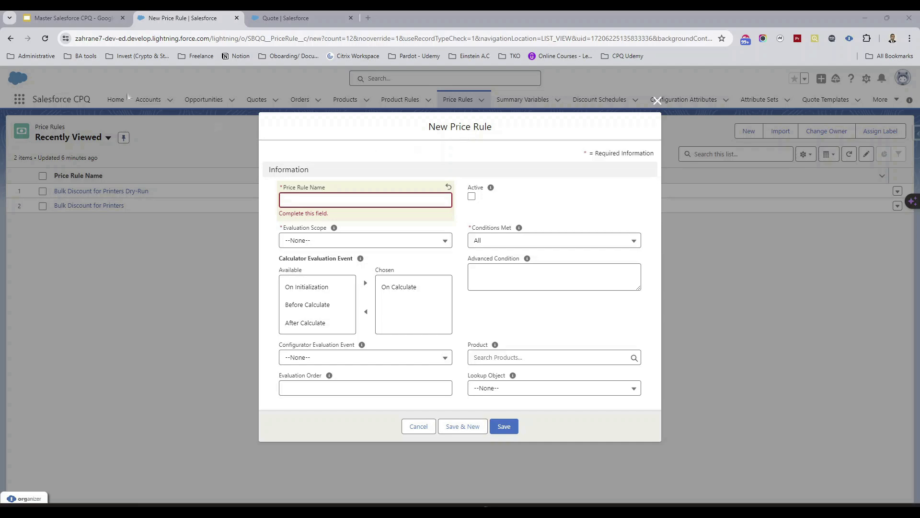
# Review the printer discount scenario and the price rule creation stages in the Google Slides deck, returning to the price rule form
pyautogui.click(73, 18)
pyautogui.click(72, 339)
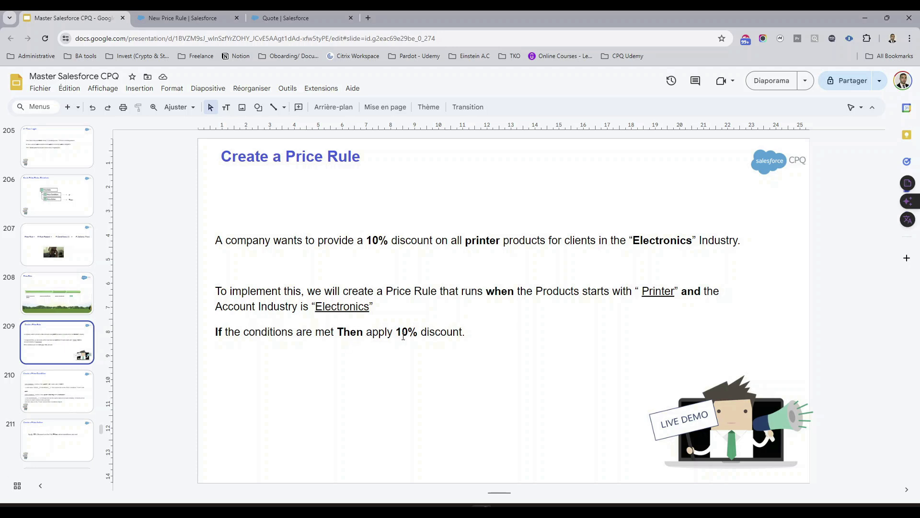
pyautogui.click(63, 304)
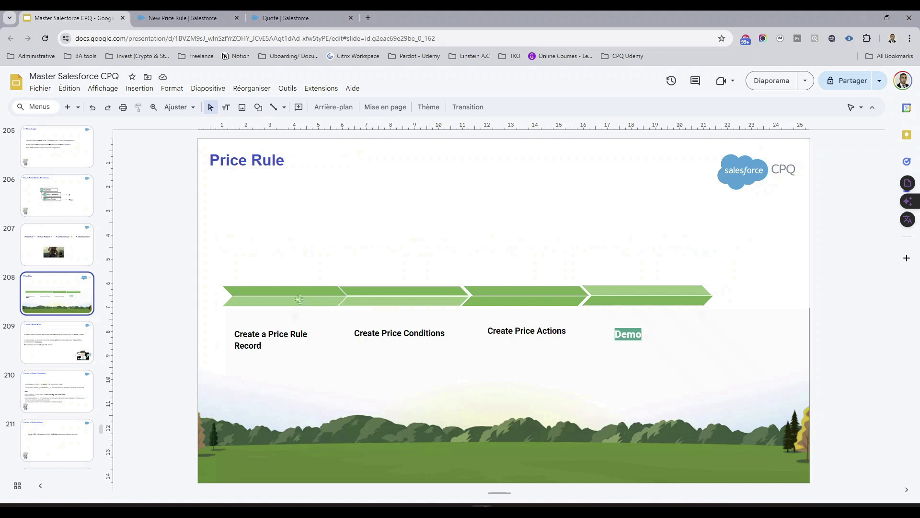
pyautogui.click(185, 18)
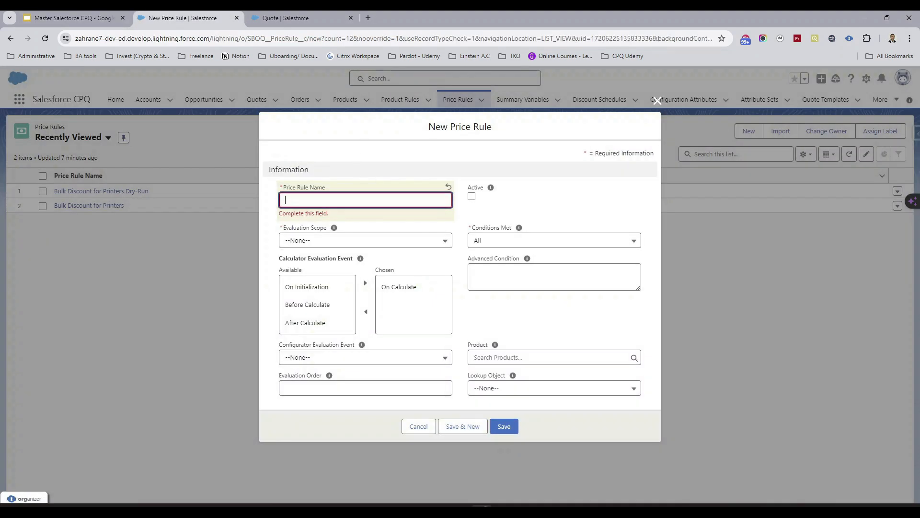
# Name the new price rule "Bilk Dsicount for Printers in Electronics industry"
pyautogui.click(392, 199)
pyautogui.write('Bi')
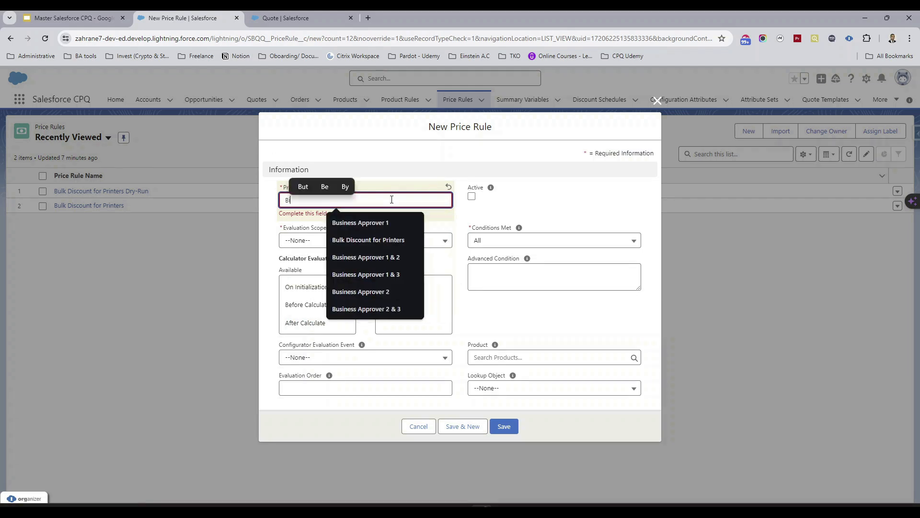
pyautogui.write('lk Dsicount')
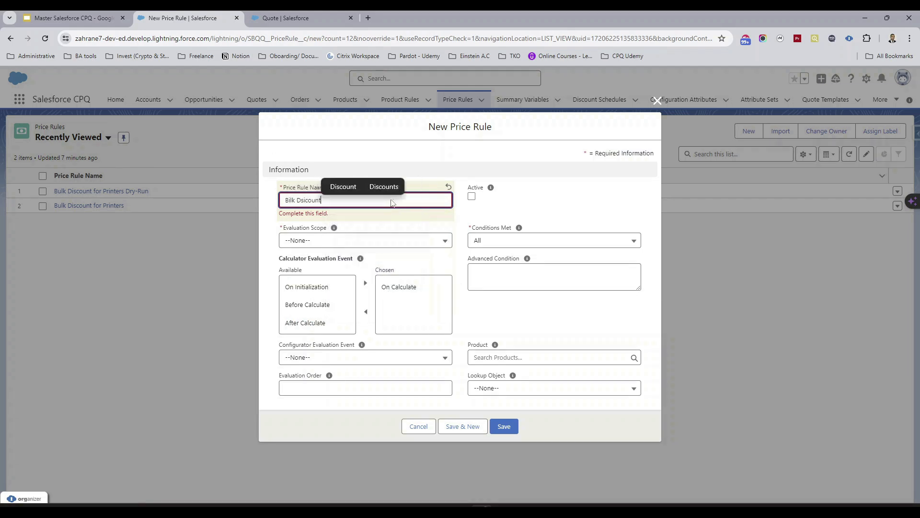
pyautogui.write(' for ')
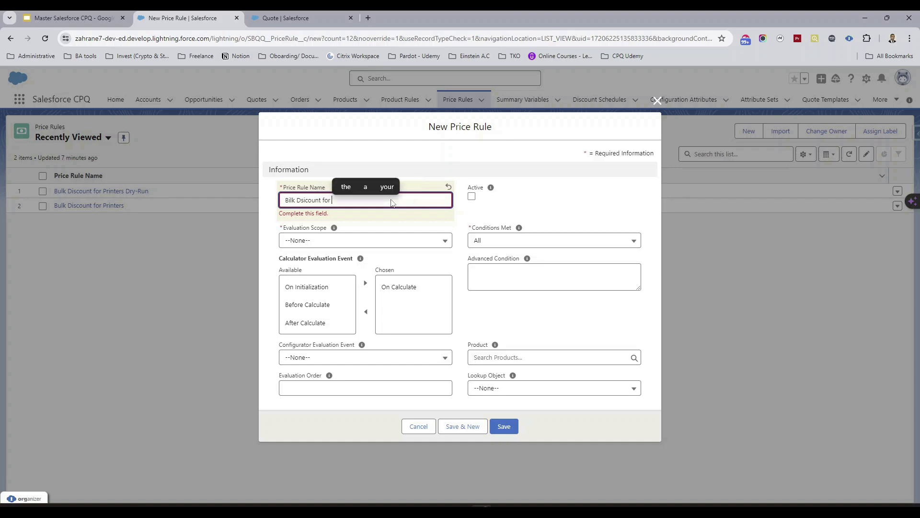
pyautogui.write('Printers in ')
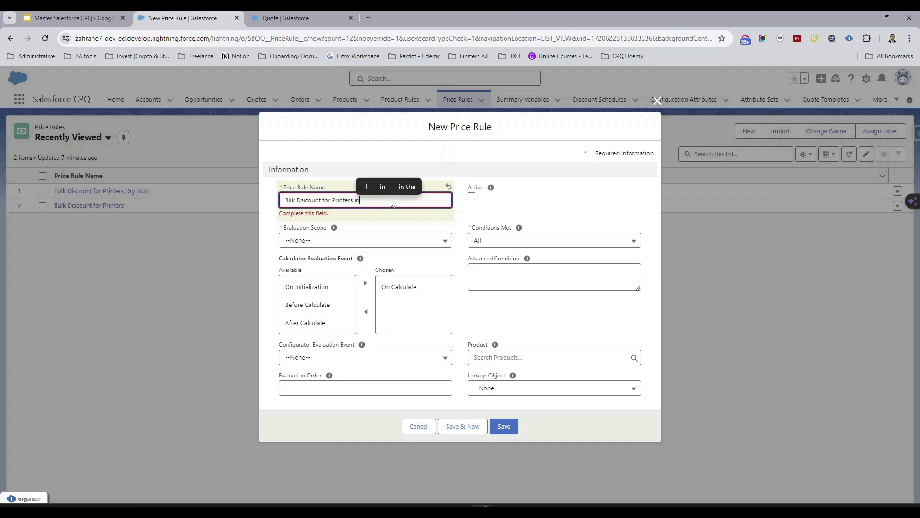
pyautogui.write('Electron')
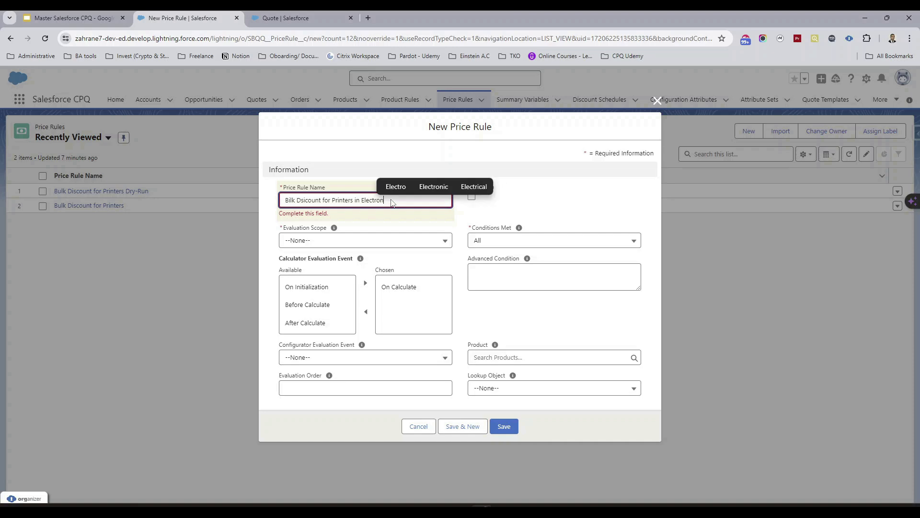
pyautogui.write('ics Industry')
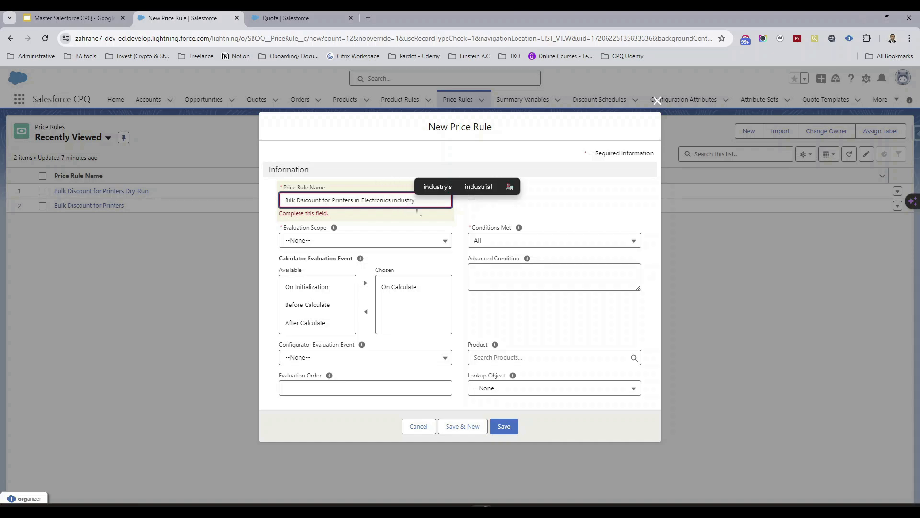
pyautogui.click(535, 209)
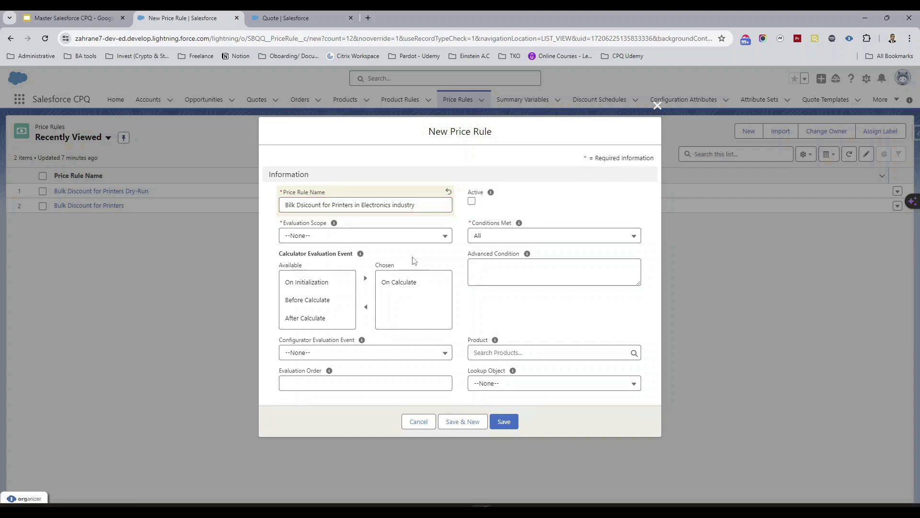
# Set the Evaluation Scope to Calculator and add On Initialization to the chosen calculator evaluation events
pyautogui.click(372, 235)
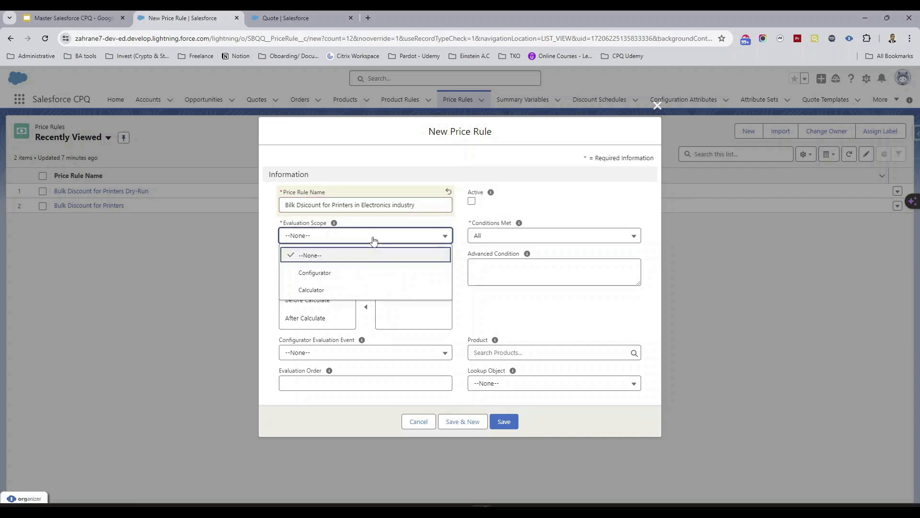
pyautogui.click(330, 291)
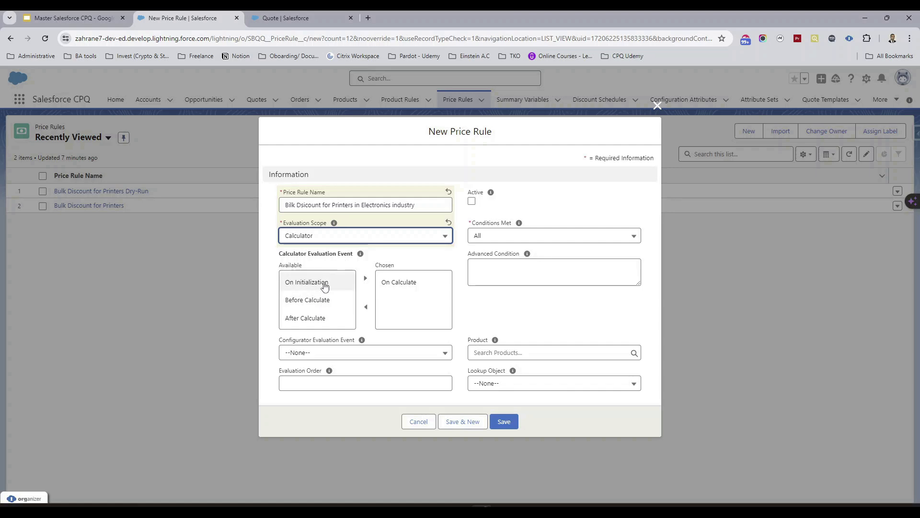
pyautogui.click(326, 286)
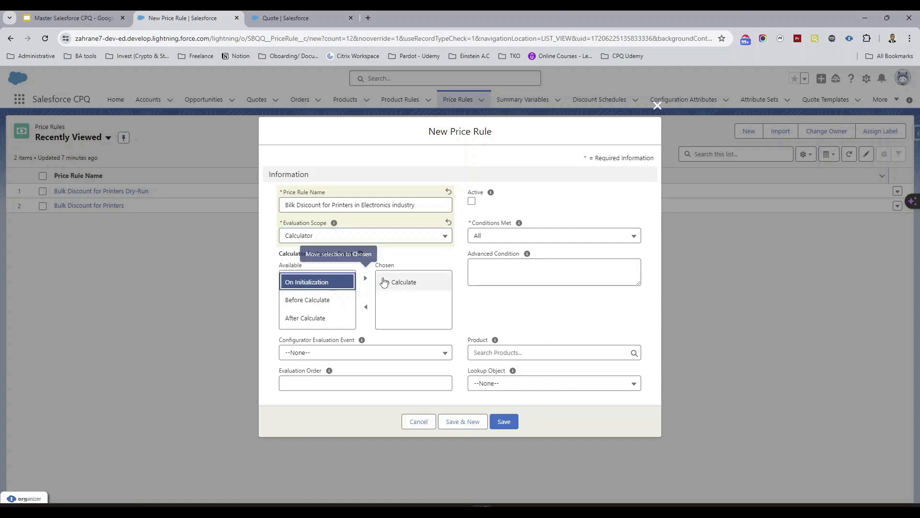
pyautogui.click(365, 279)
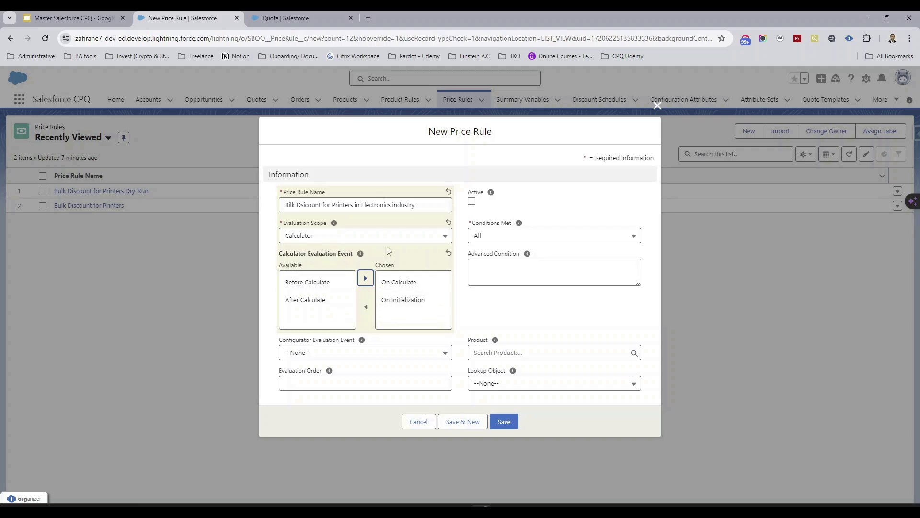
# Look at the quote's line editor, and remove On Calculate from the rule's chosen calculator evaluation events
pyautogui.click(286, 18)
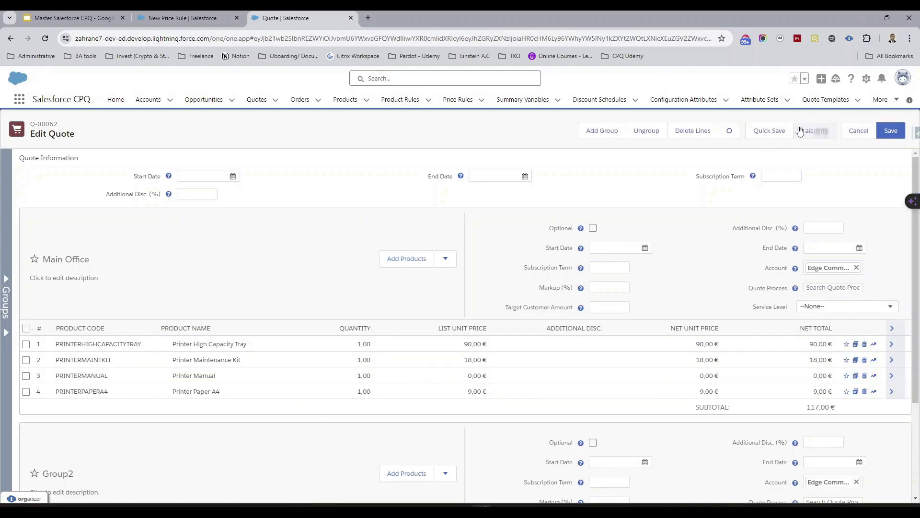
pyautogui.click(183, 18)
pyautogui.click(409, 287)
pyautogui.click(366, 307)
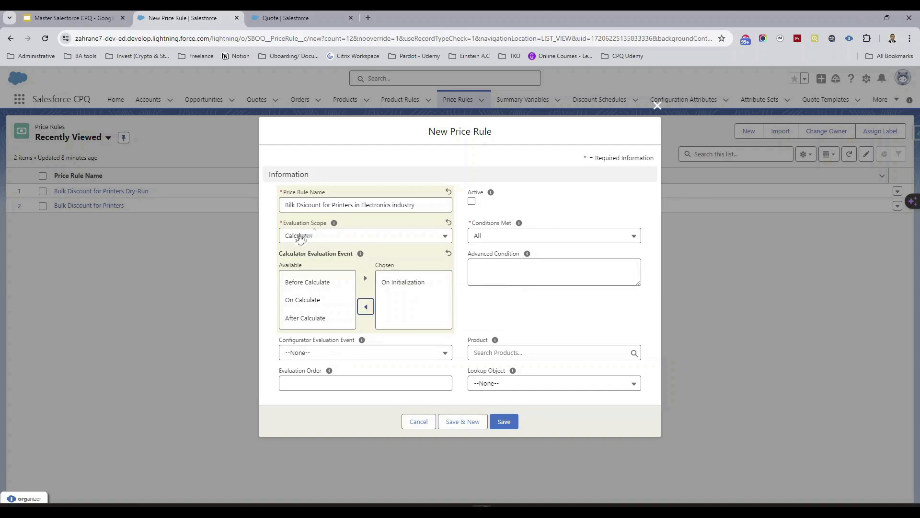
# Set the Evaluation Order to 10 and save the price rule
pyautogui.click(349, 383)
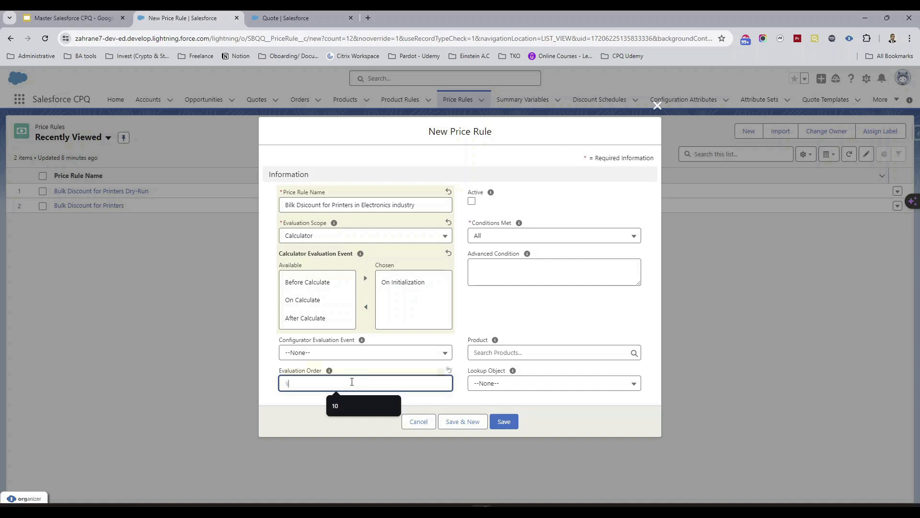
pyautogui.write('10')
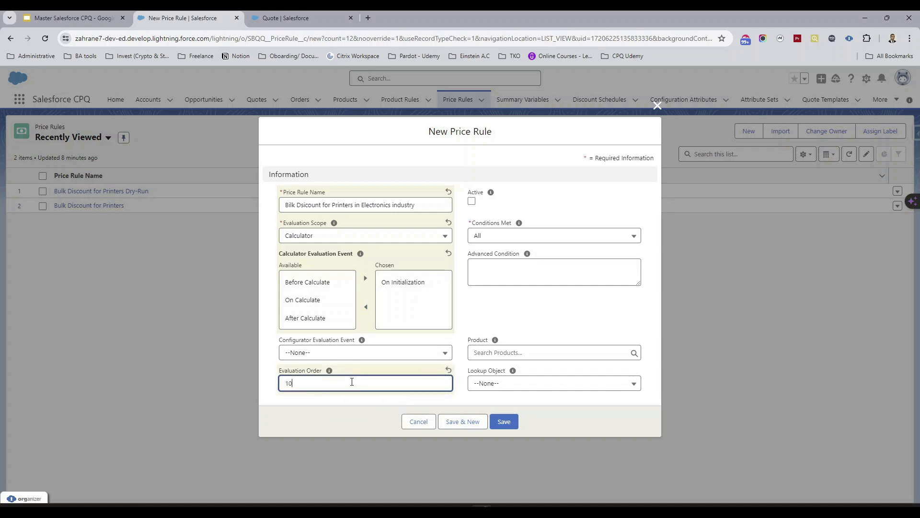
pyautogui.click(492, 320)
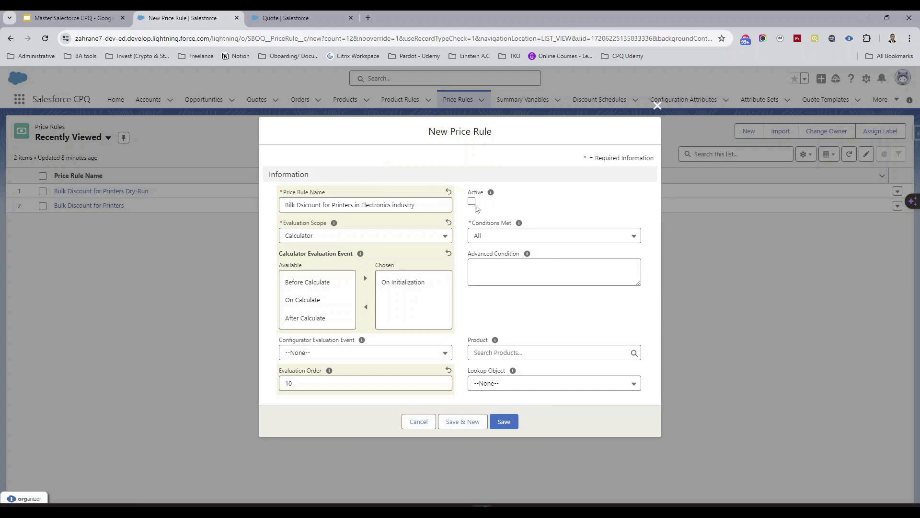
pyautogui.click(507, 426)
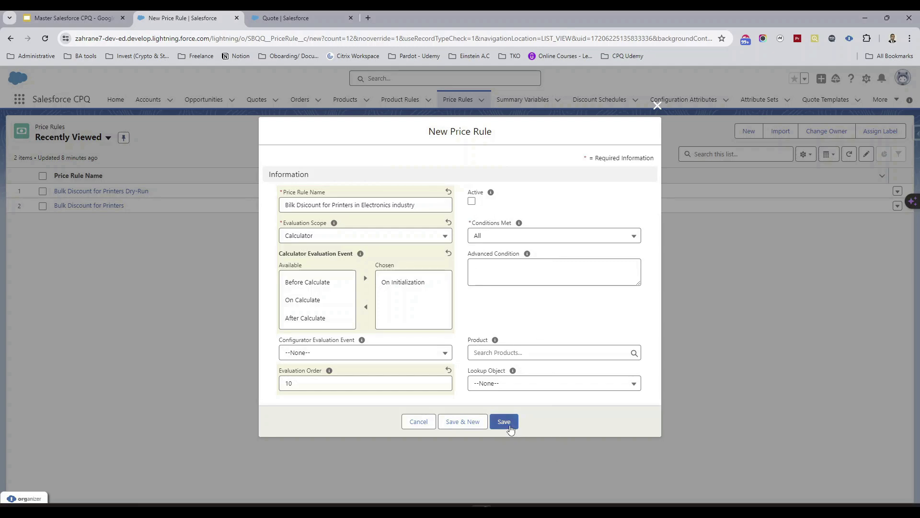